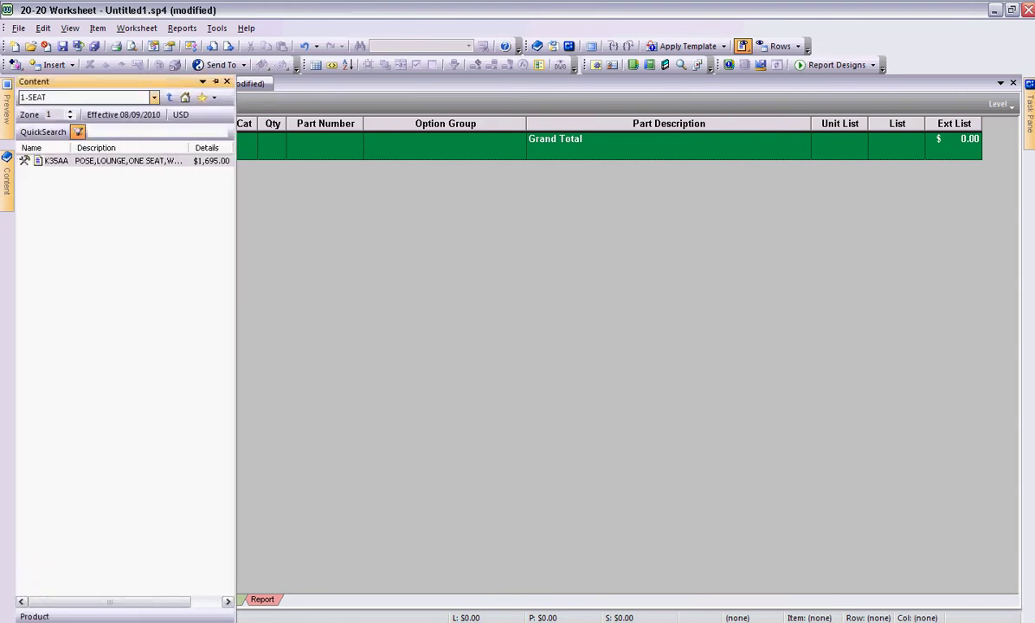
# Choose KIM : Kimball Office in the Content combo box to list the Kimball catalogs.
pyautogui.click(154, 97)
pyautogui.click(83, 116)
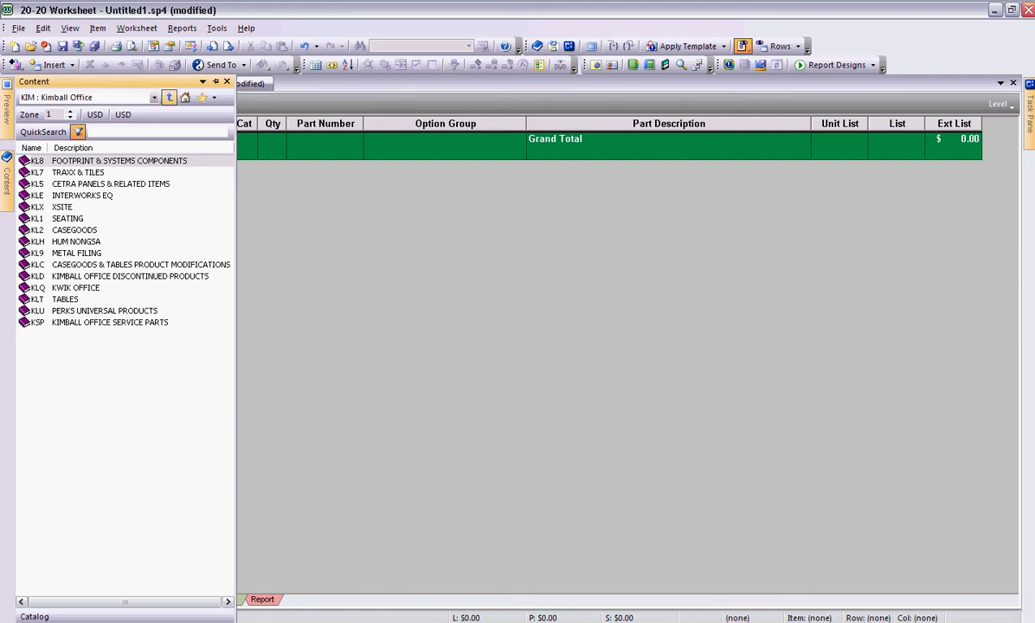
# Browse Footprint > Worksurface Solutions > 1 3/16 Thick into the Laminate folder.
pyautogui.doubleClick(52, 161)
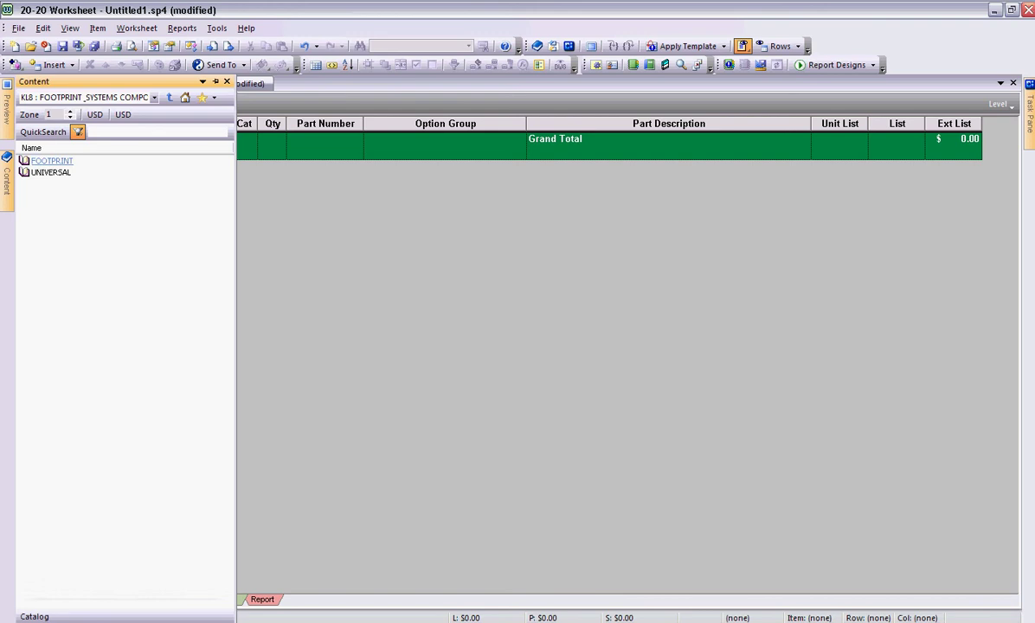
pyautogui.click(52, 161)
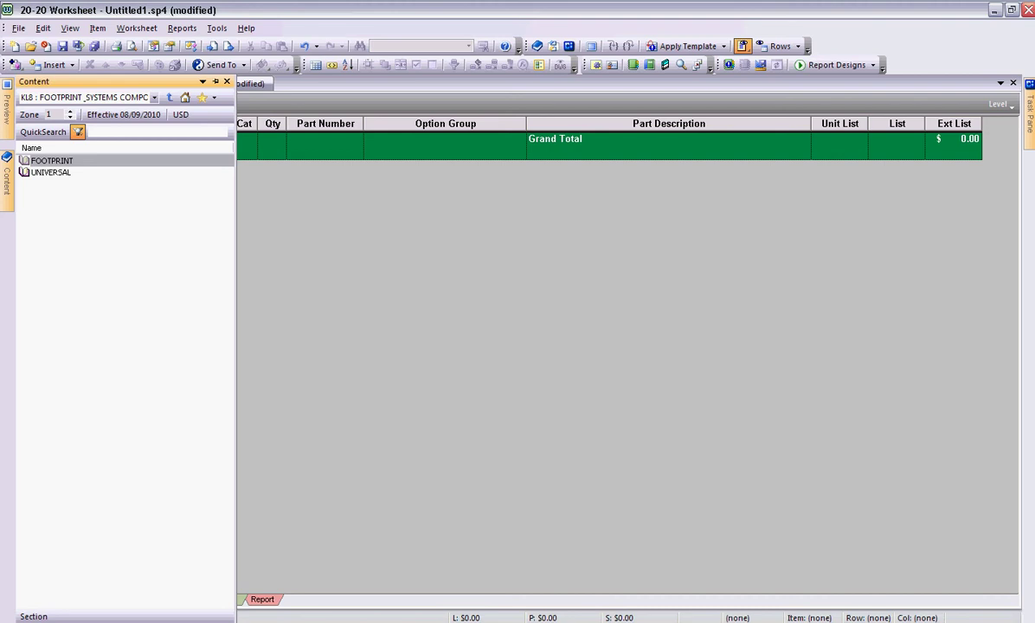
pyautogui.doubleClick(52, 161)
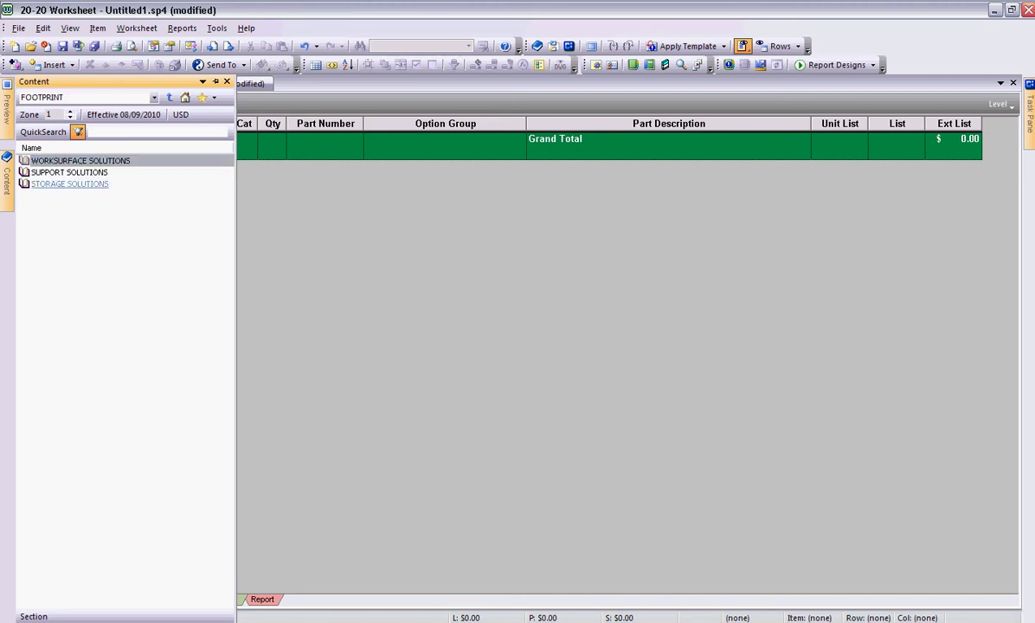
pyautogui.doubleClick(80, 161)
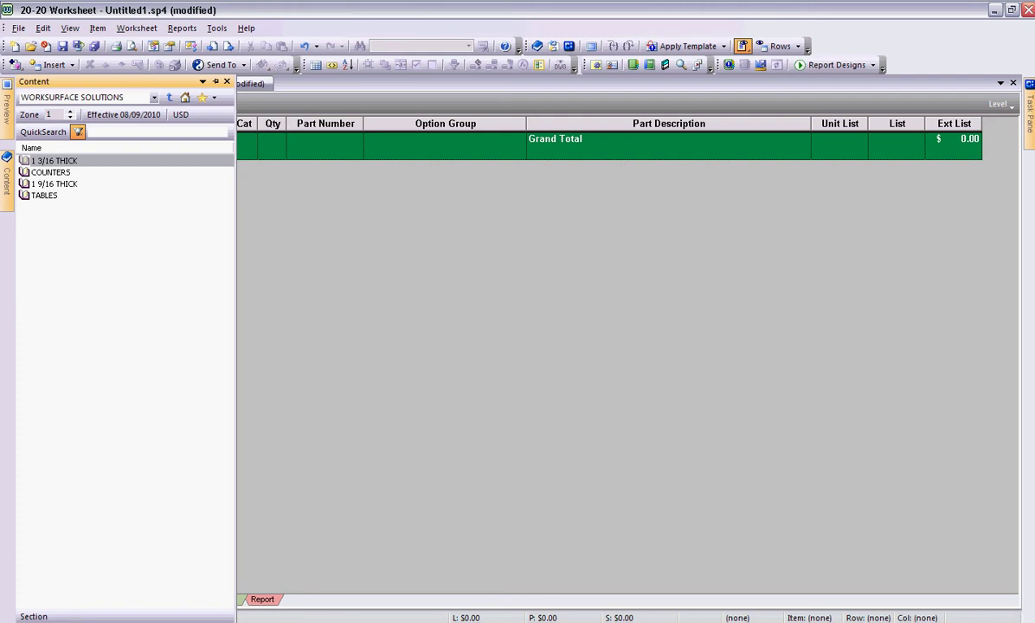
pyautogui.doubleClick(54, 161)
pyautogui.click(49, 172)
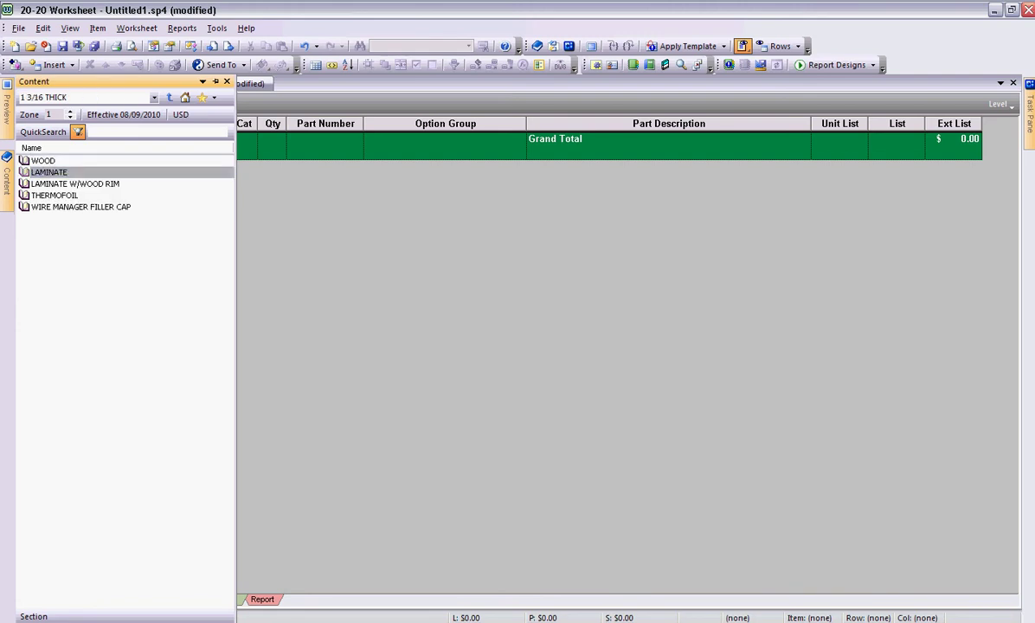
pyautogui.doubleClick(48, 172)
# Go through Wire Manager > Straight > 24 Deep > 48W and select SS2448WSSL3 ($276.00).
pyautogui.click(59, 161)
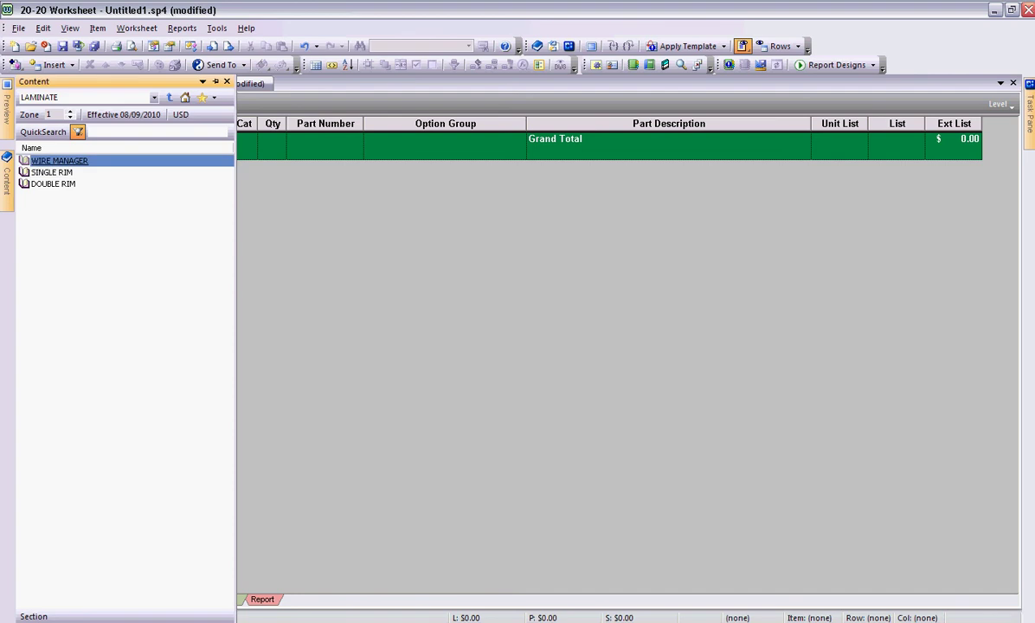
pyautogui.doubleClick(59, 161)
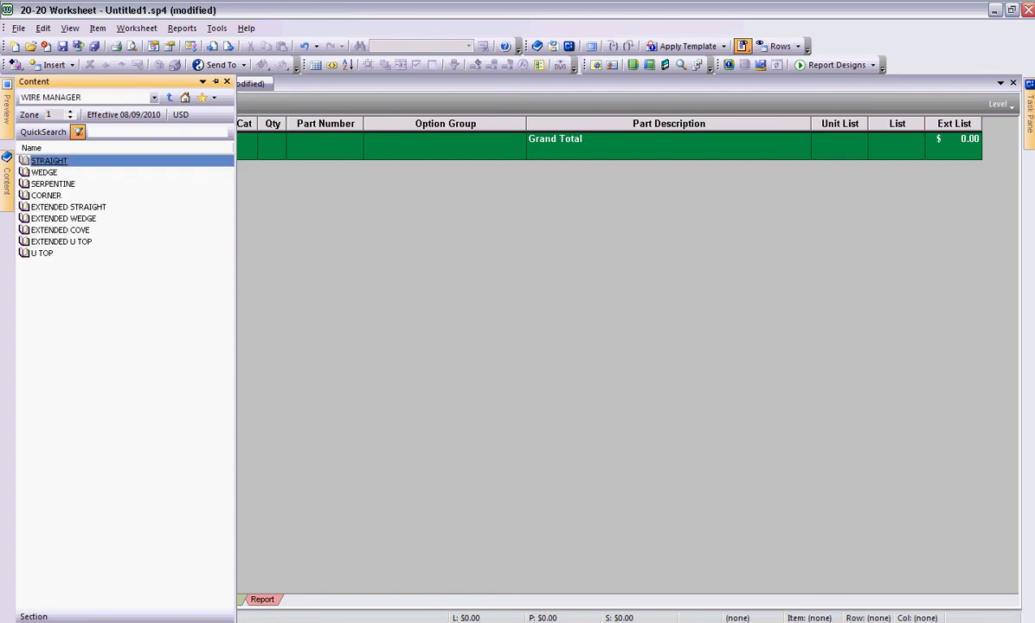
pyautogui.doubleClick(48, 161)
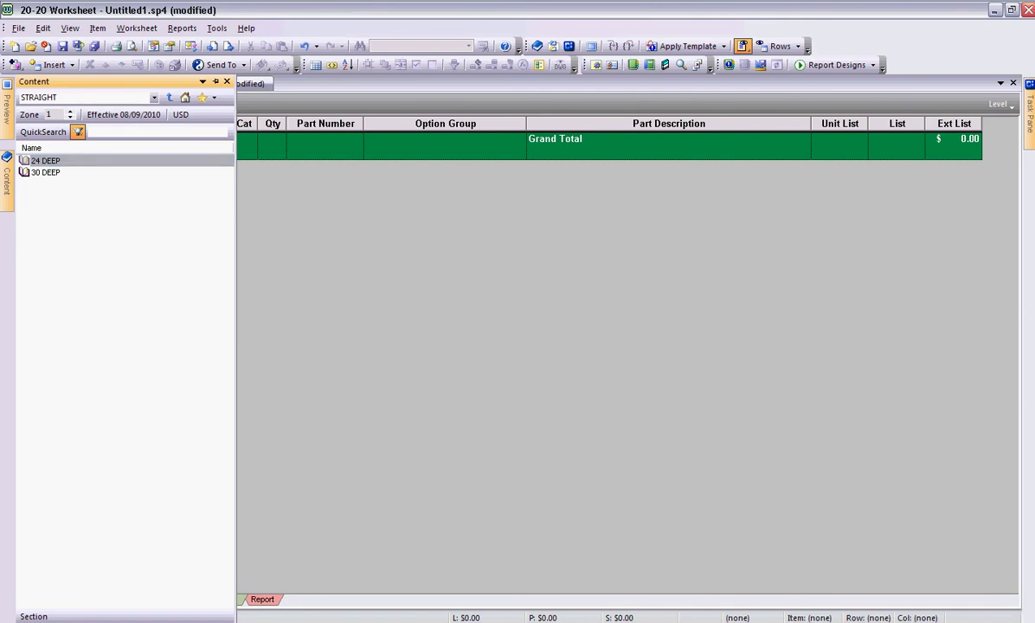
pyautogui.doubleClick(45, 161)
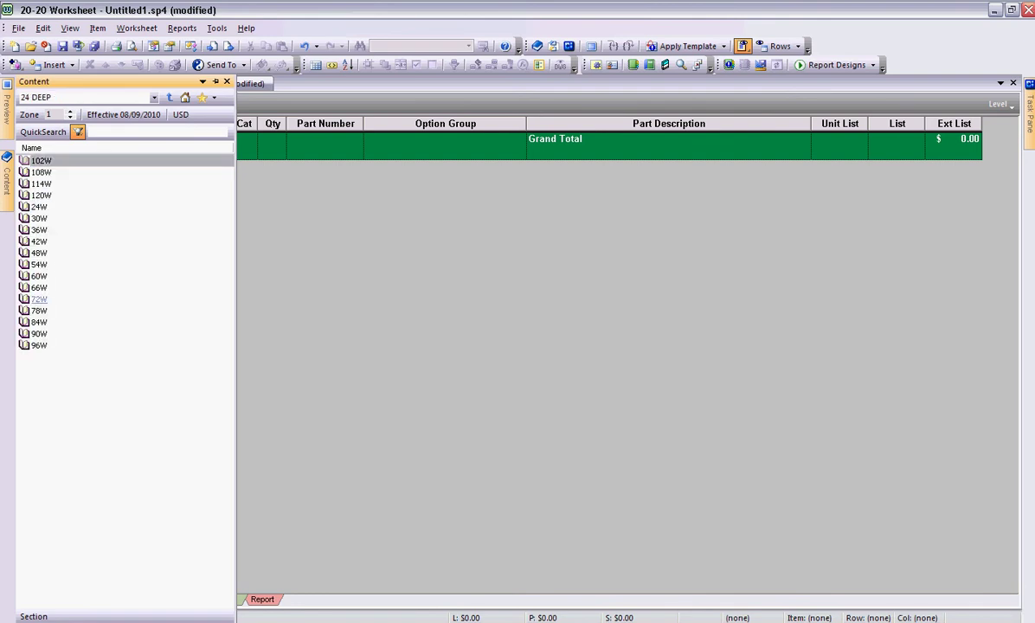
pyautogui.doubleClick(39, 253)
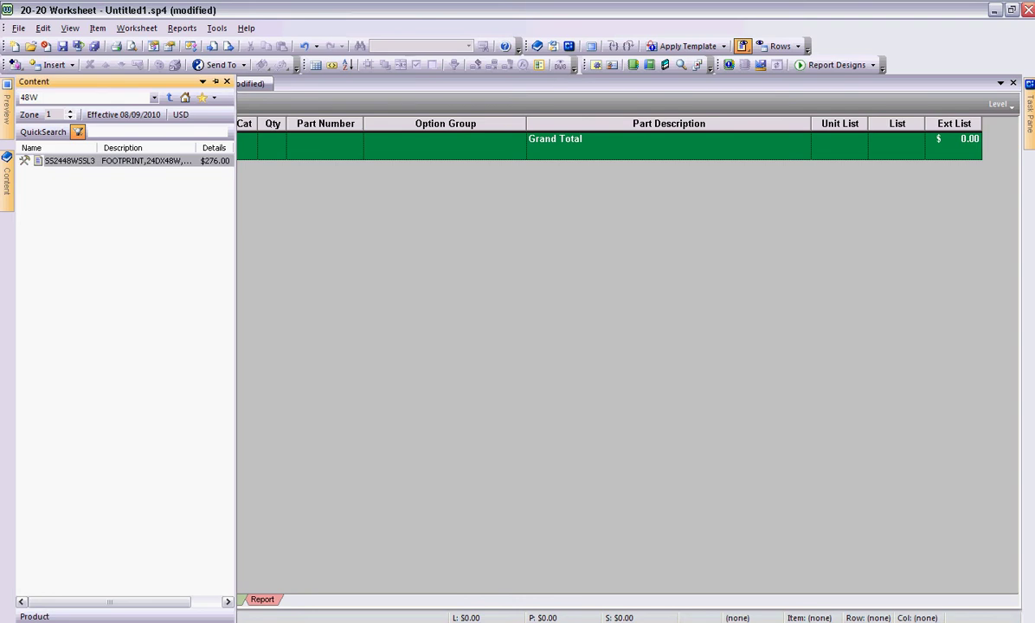
pyautogui.click(69, 161)
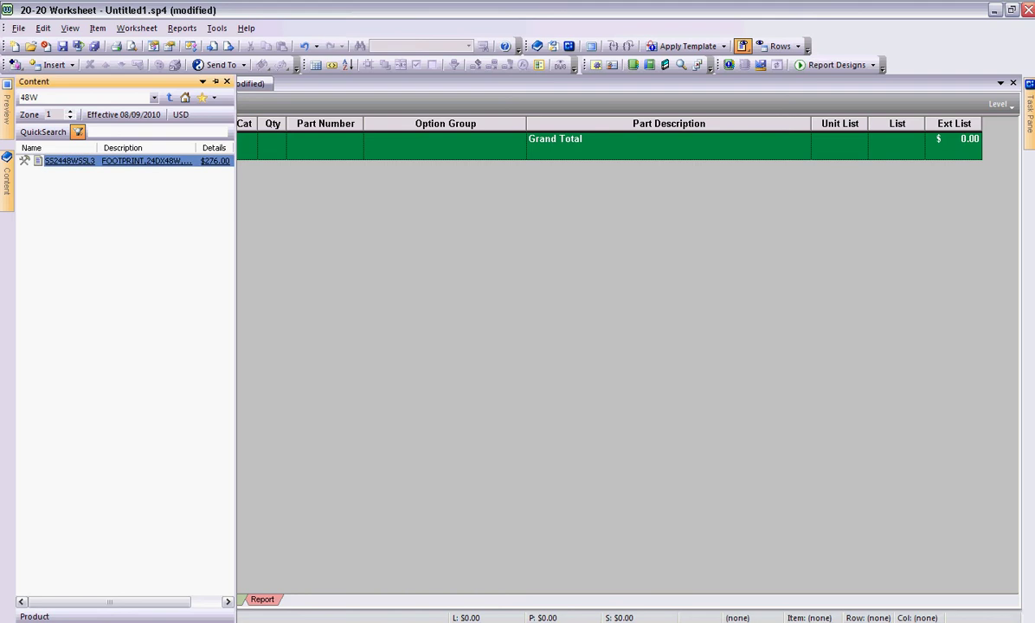
# Drag SS2448WSSL3 onto the worksheet and settle its quantity at 1, totalling $276.00.
pyautogui.moveTo(70, 161); pyautogui.dragTo(513, 217)
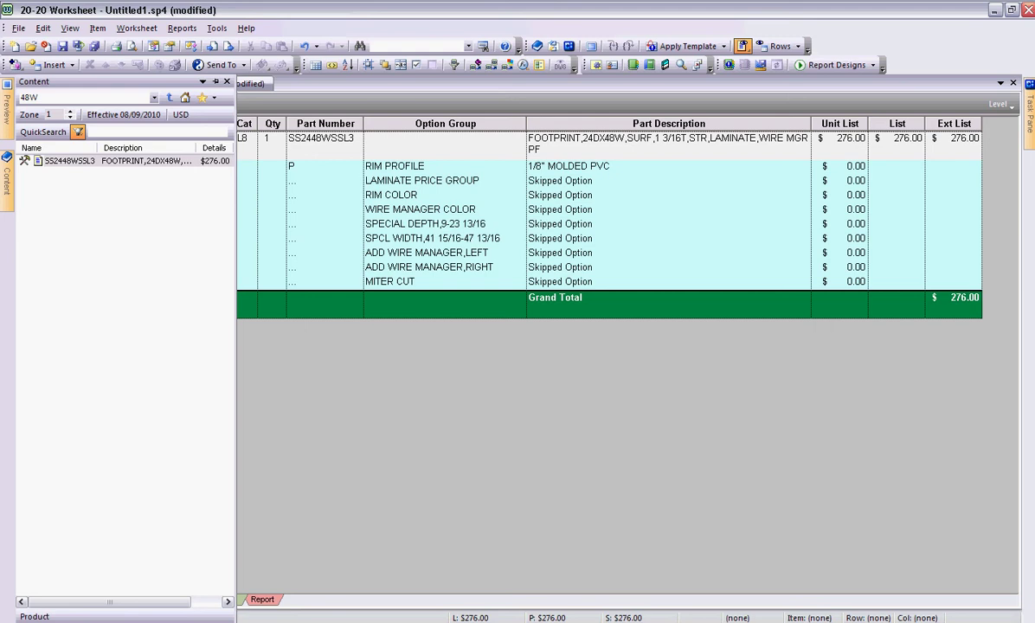
pyautogui.moveTo(69, 161); pyautogui.dragTo(321, 173)
pyautogui.write('2')
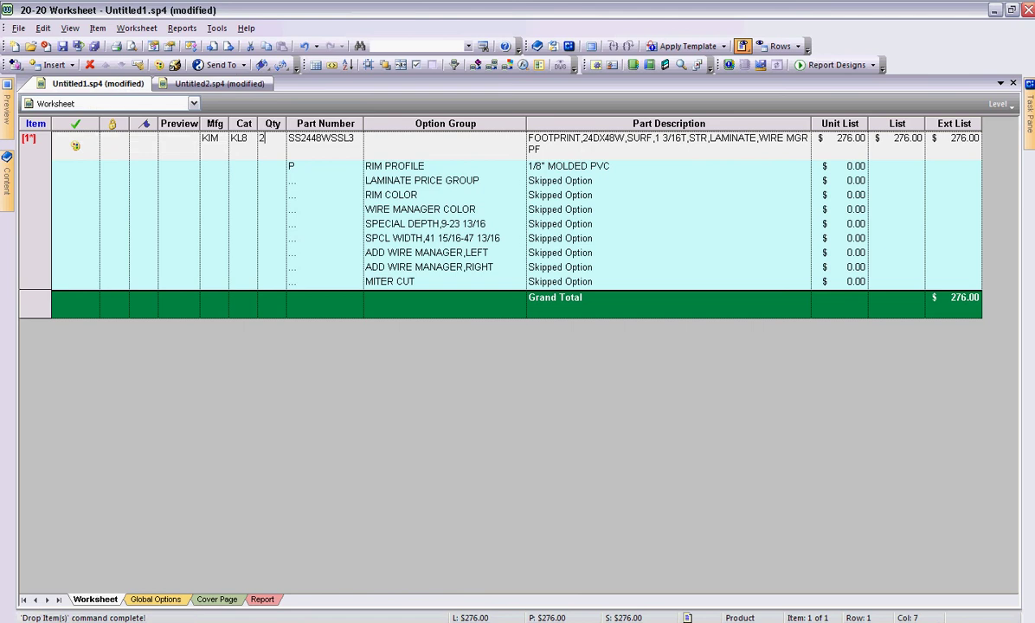
pyautogui.press('Return')
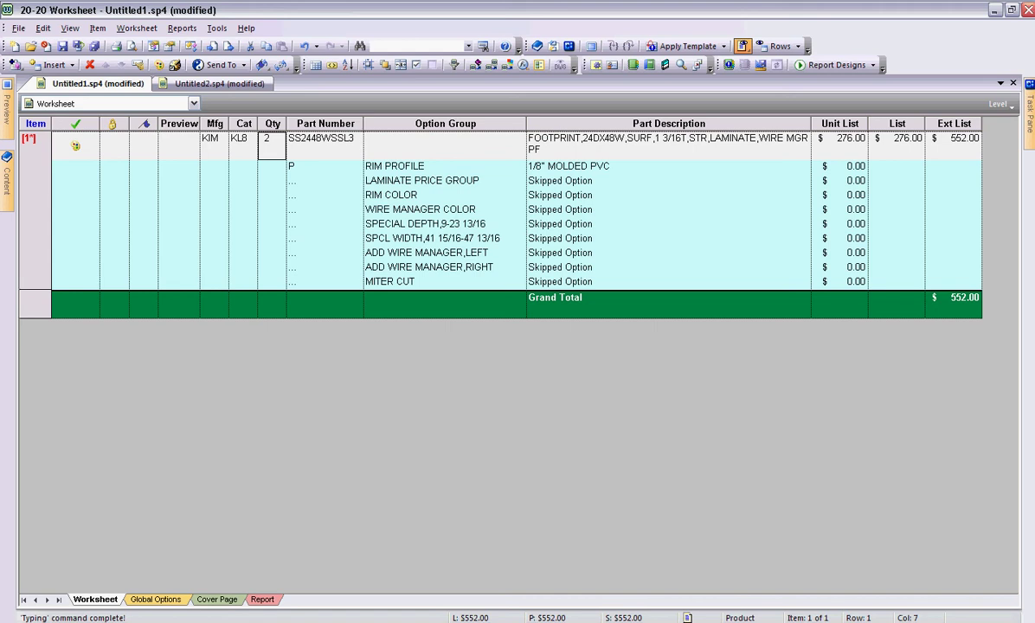
pyautogui.write('1')
pyautogui.press('Tab')
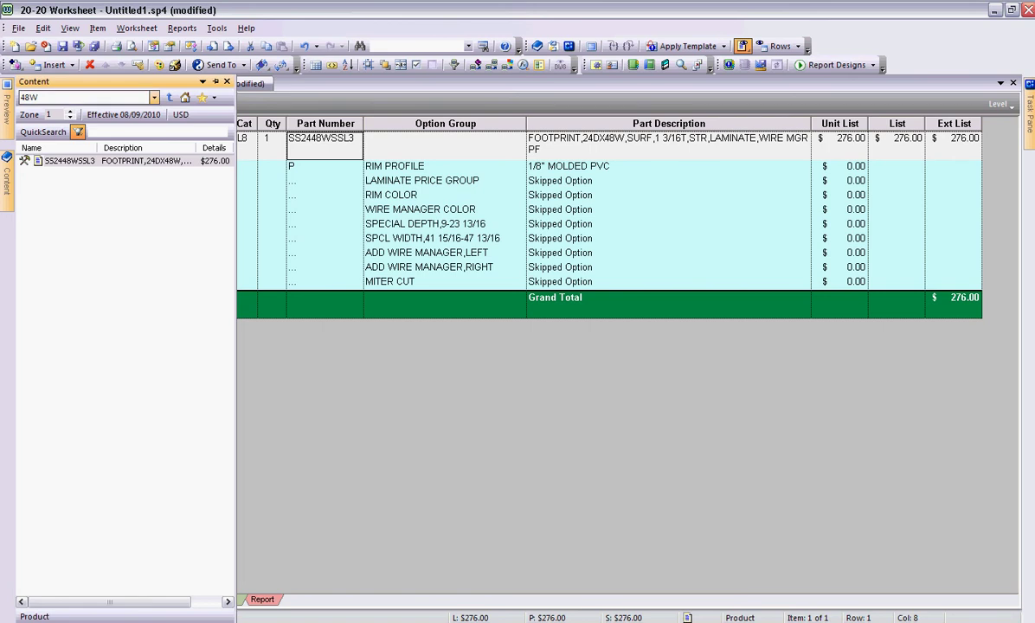
# Return to Laminate and add Single Rim > Straight > 24 Deep > 48W item SS2448WSSL1 ($328.00).
pyautogui.click(154, 97)
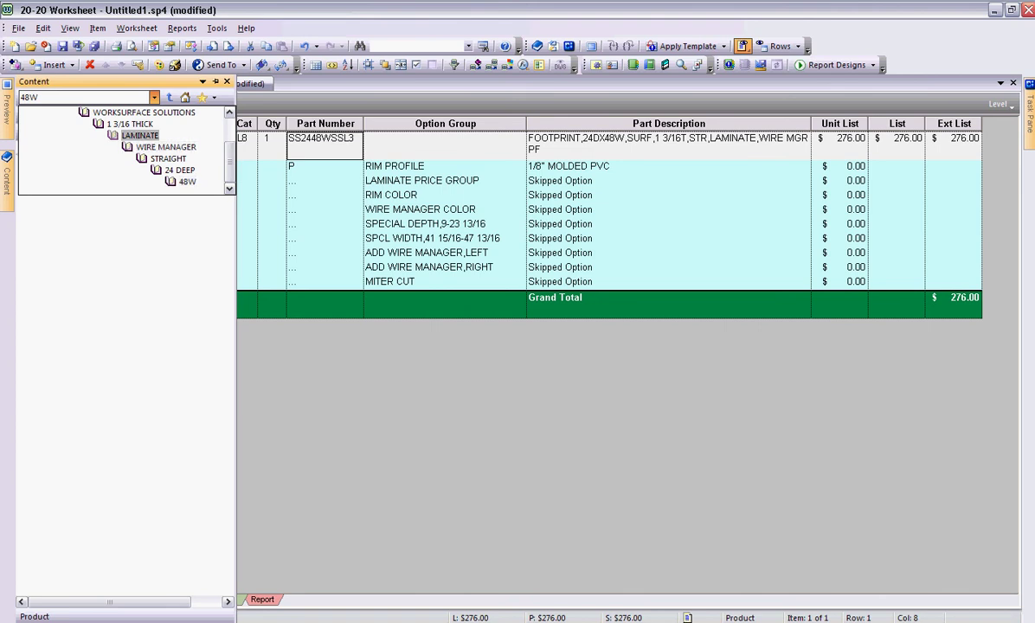
pyautogui.click(135, 135)
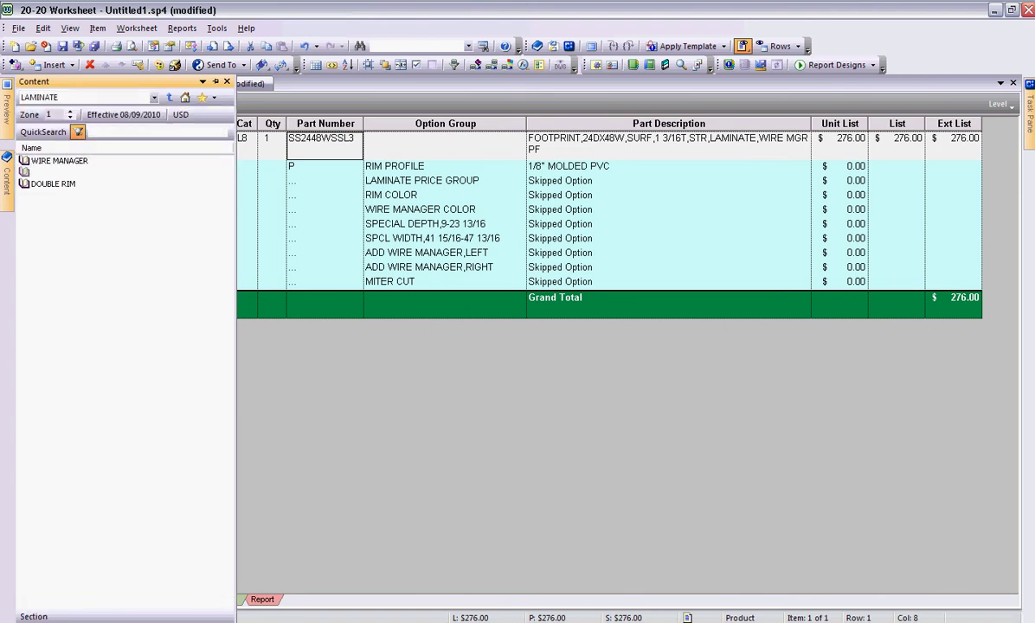
pyautogui.doubleClick(51, 173)
pyautogui.doubleClick(49, 161)
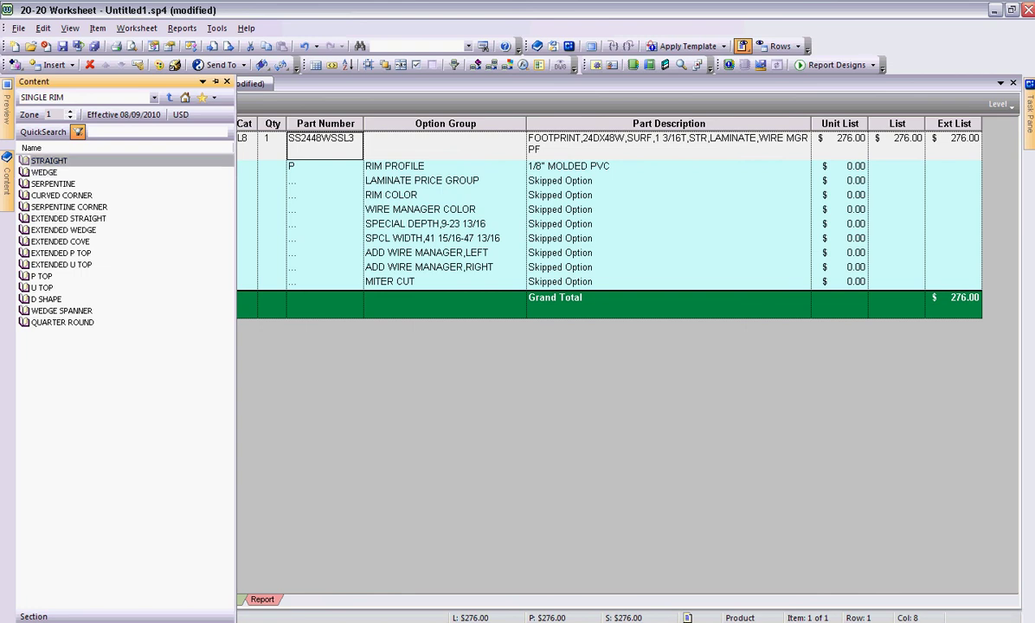
pyautogui.doubleClick(45, 160)
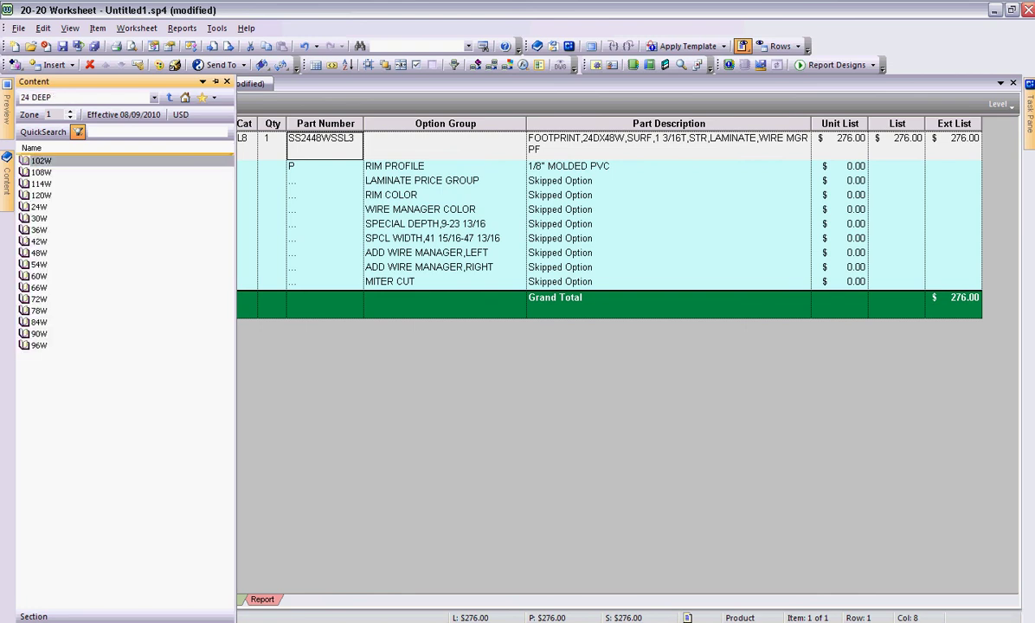
pyautogui.doubleClick(39, 253)
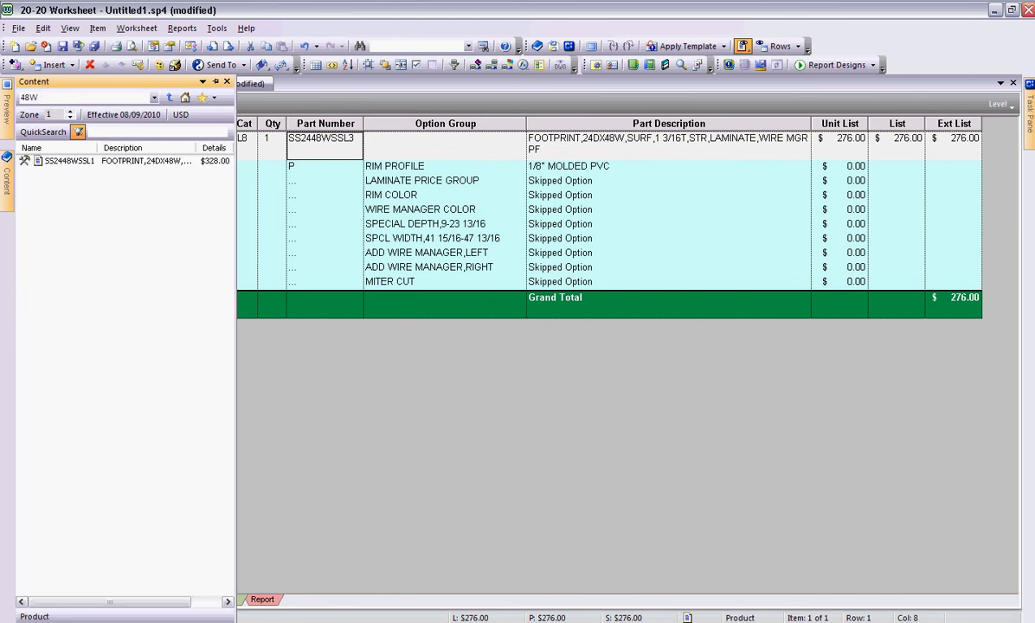
pyautogui.press('Return')
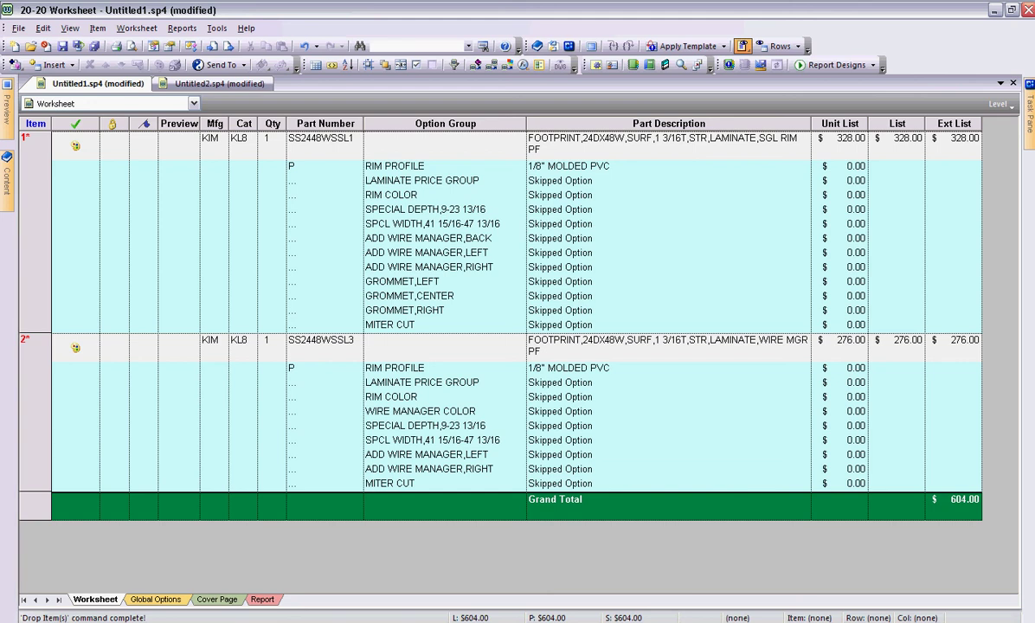
# QuickSearch 'aw' and drag the AWBP1 flat bracket ($10.00) onto the worksheet.
pyautogui.click(90, 131)
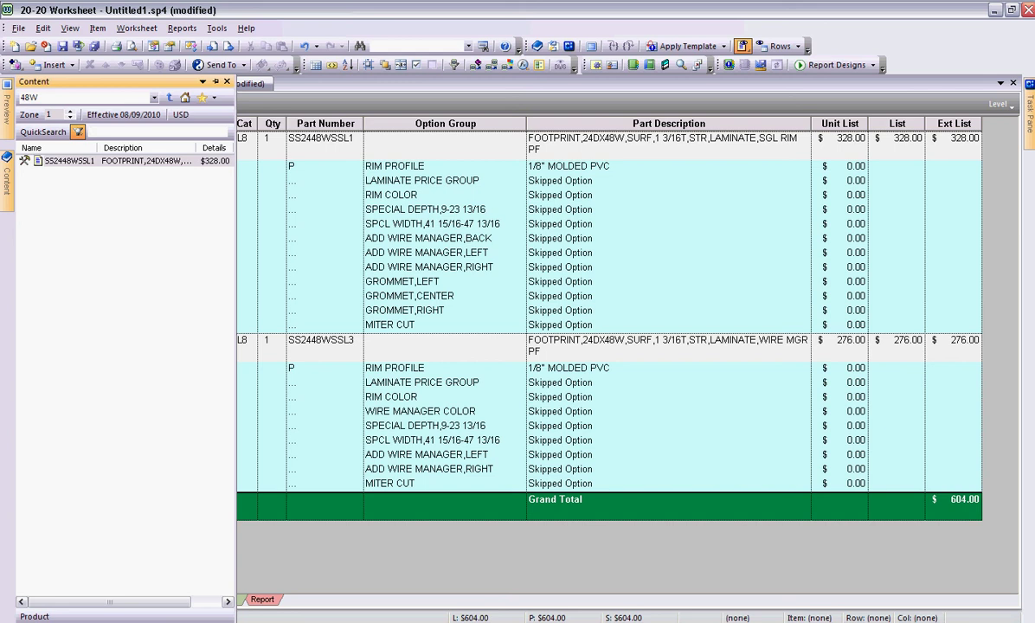
pyautogui.write('a')
pyautogui.write('w')
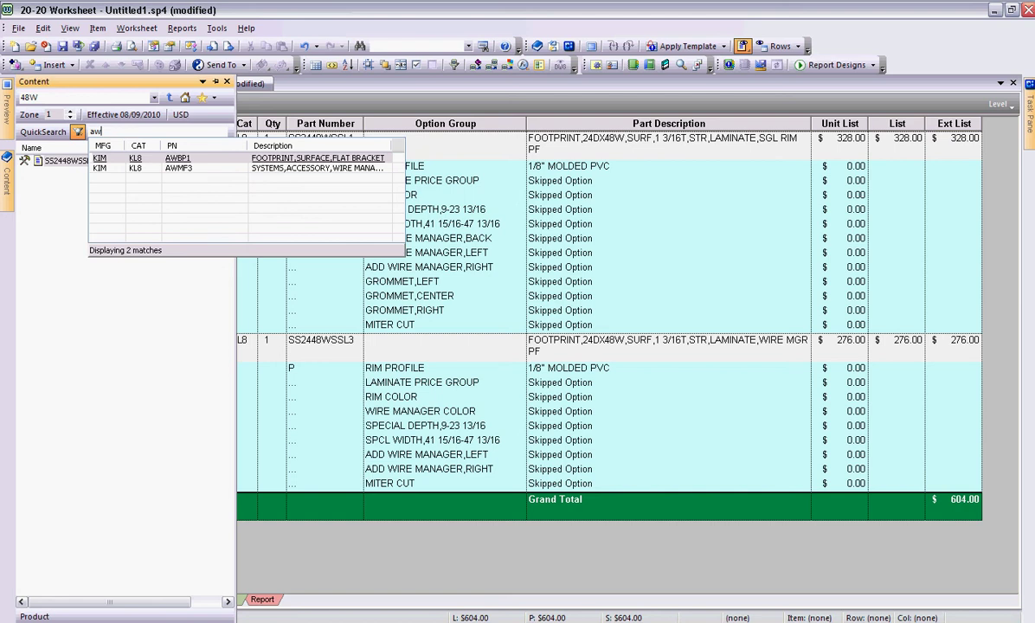
pyautogui.press('Return')
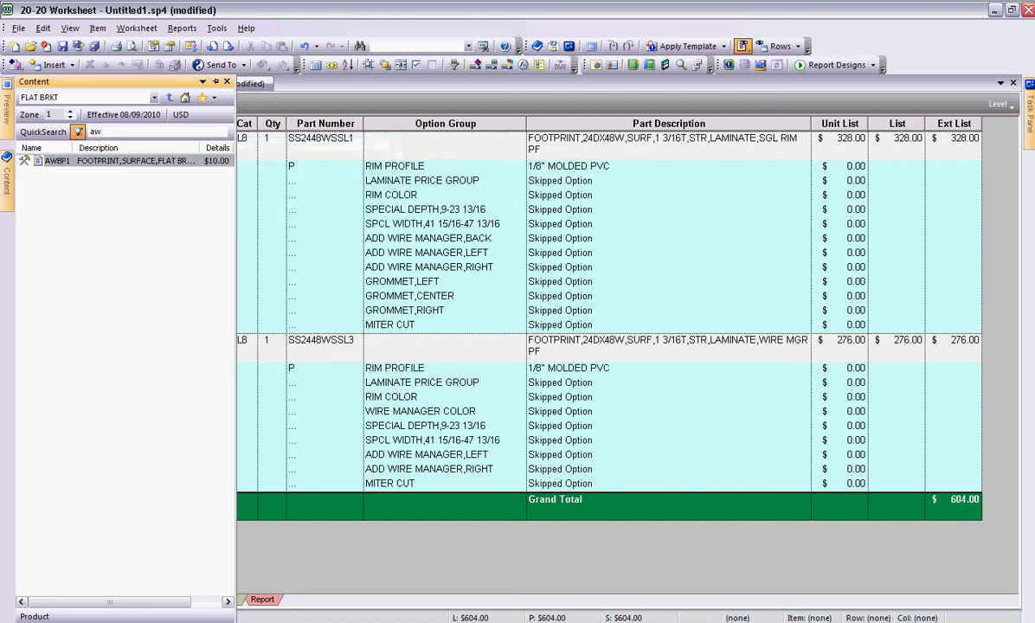
pyautogui.press('Down')
pyautogui.moveTo(57, 161)
pyautogui.mouseDown()
pyautogui.moveTo(409, 156)
pyautogui.moveTo(390, 154)
pyautogui.mouseUp()
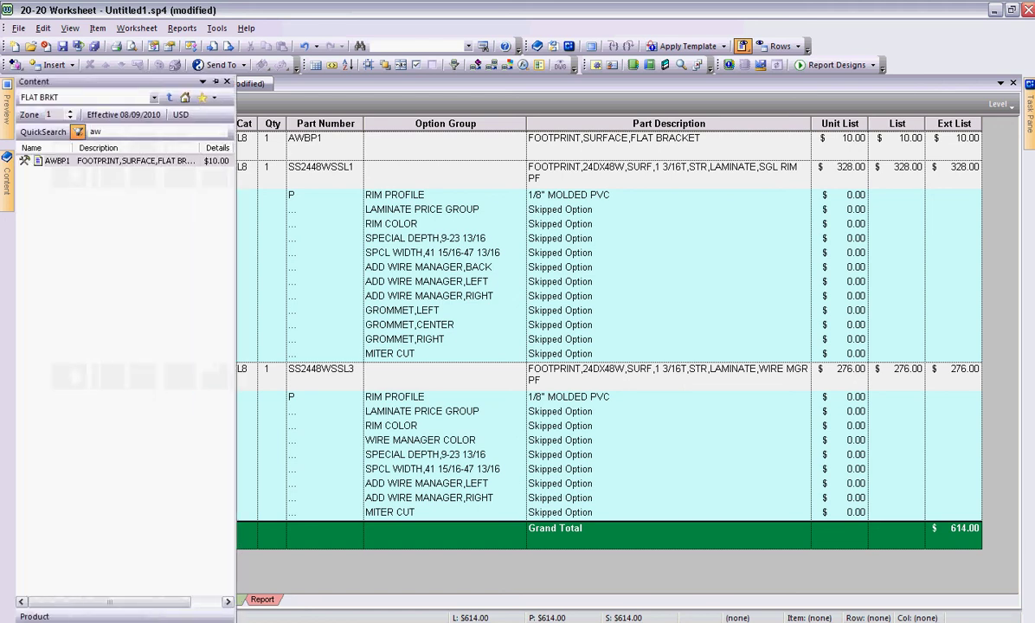
# Show the FLAT BRKT path tree through Support Solutions, Cetra and Brackets.
pyautogui.click(154, 97)
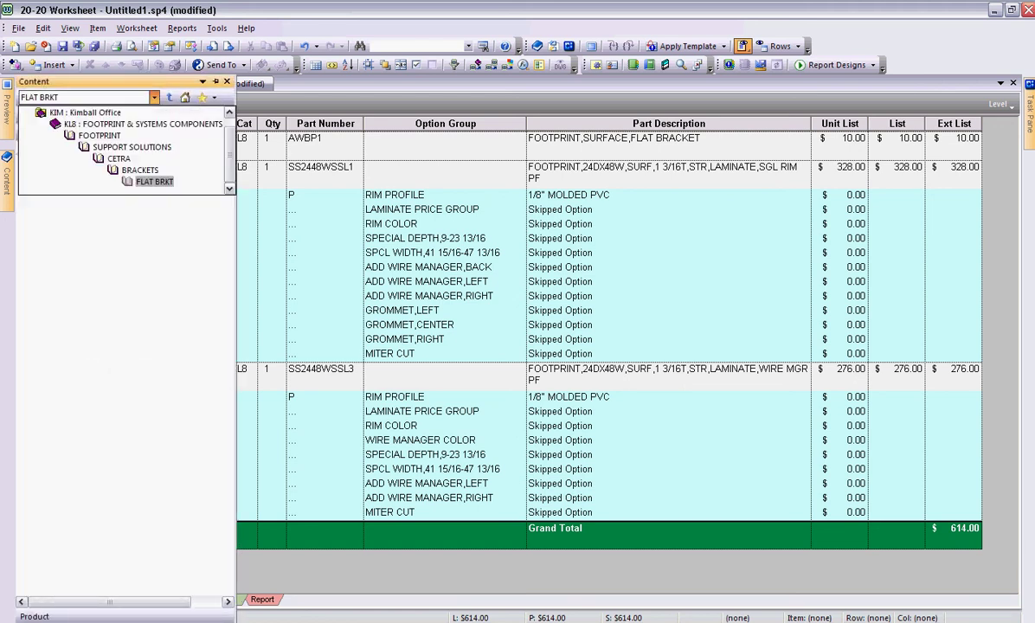